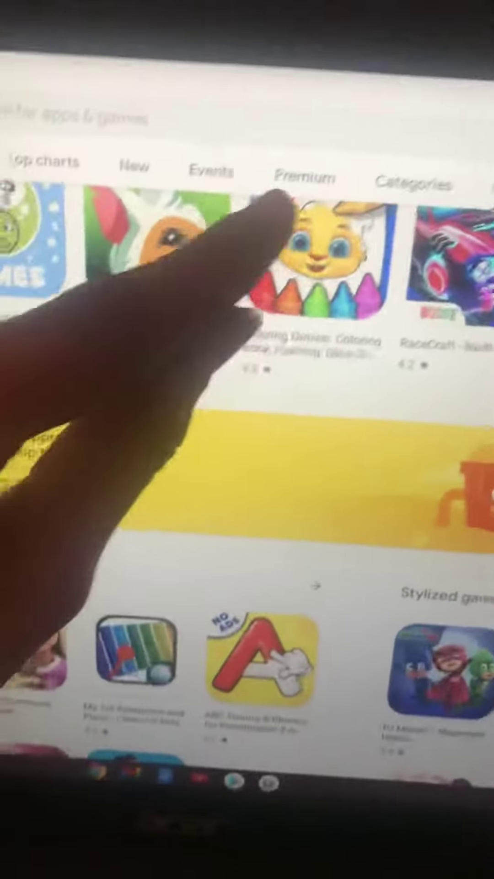
scroll(247, 343, "down", 5)
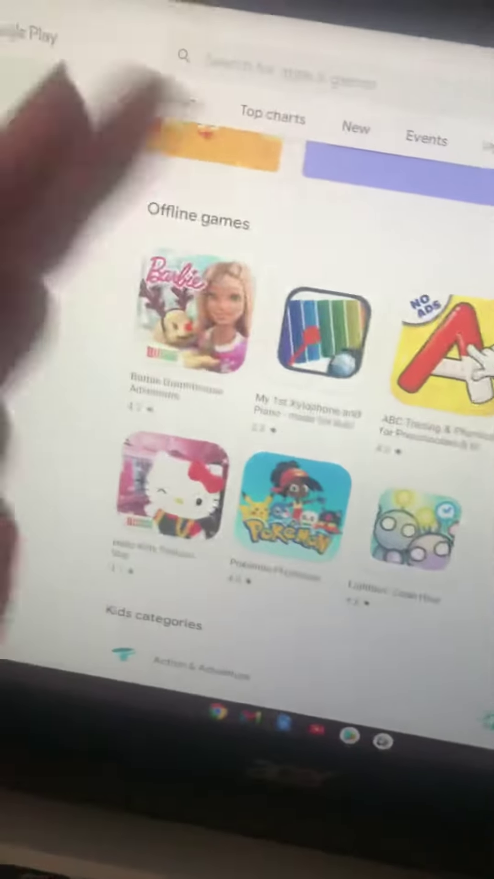
scroll(248, 343, "down", 5)
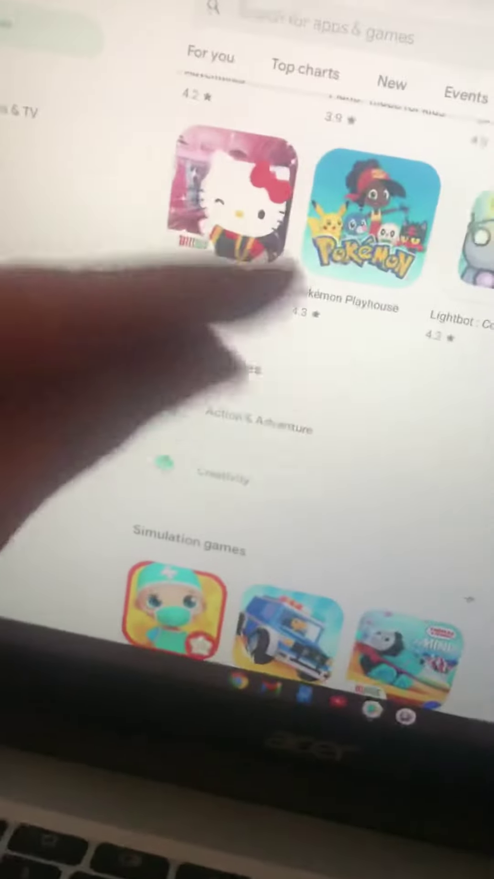
scroll(247, 412, "down", 3)
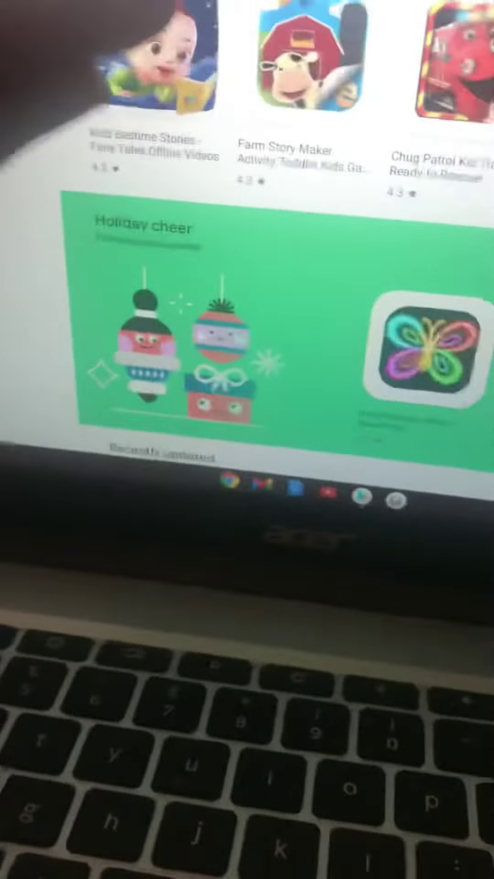
scroll(248, 309, "down", 5)
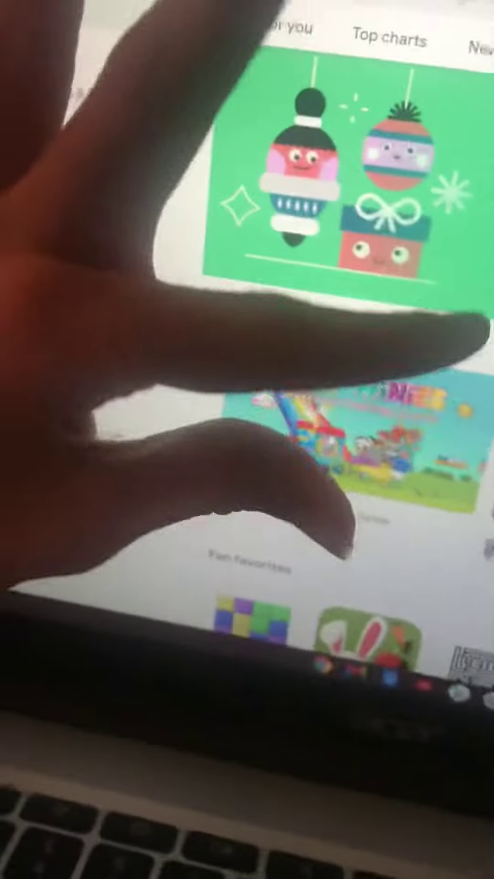